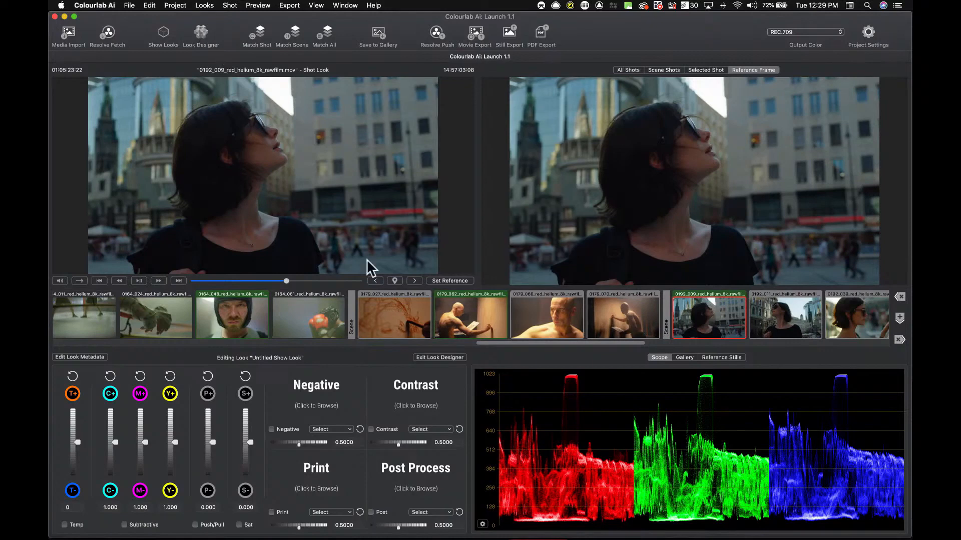
Step: Apply a Lutify.me Teal and Orange negative and a Kodak Vision 2383 print in the Look Designer
click(316, 389)
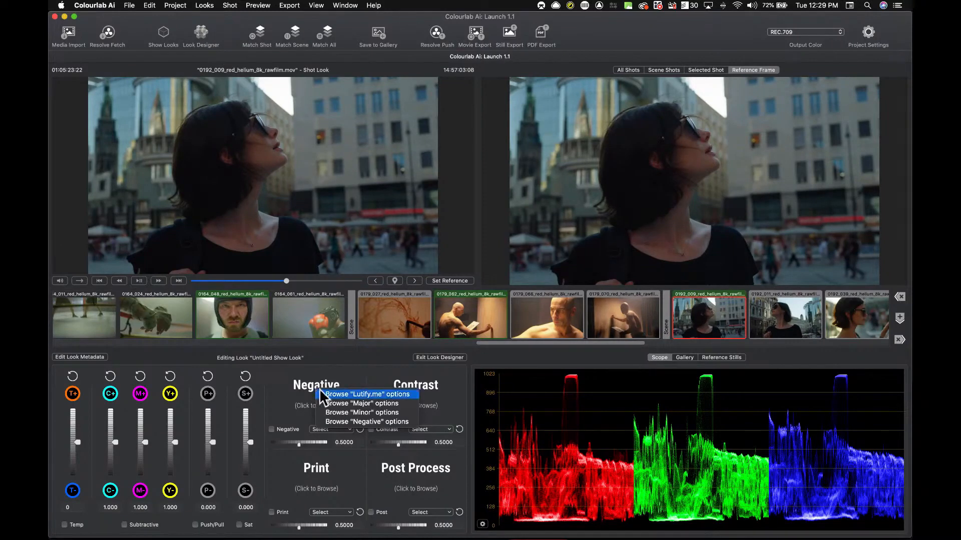
click(367, 393)
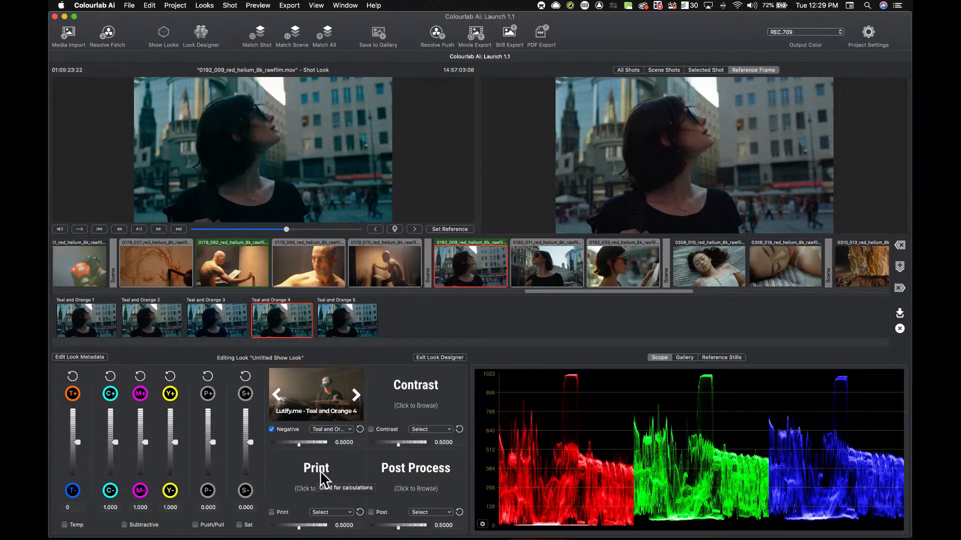
click(320, 471)
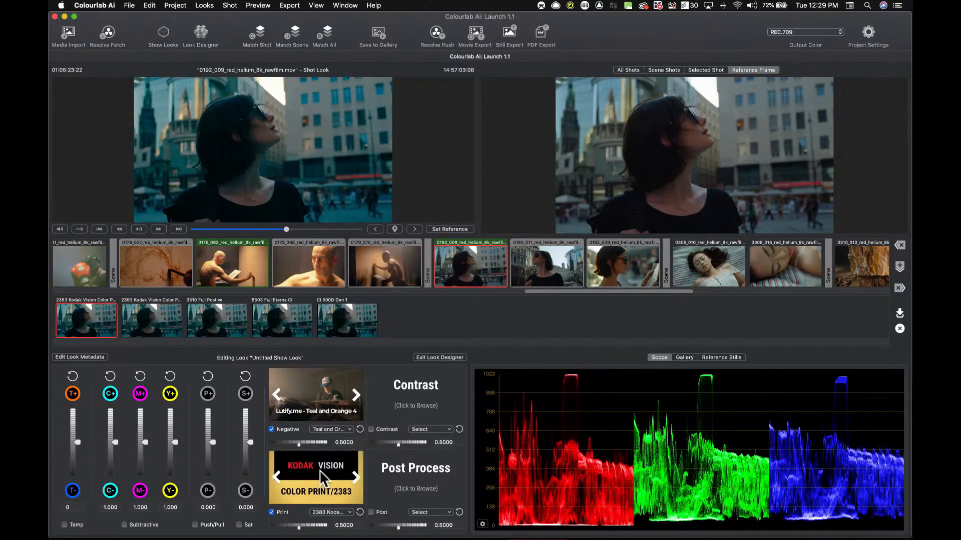
Step: Exit the Look Designer and save the show look as orange and teal 3
click(436, 357)
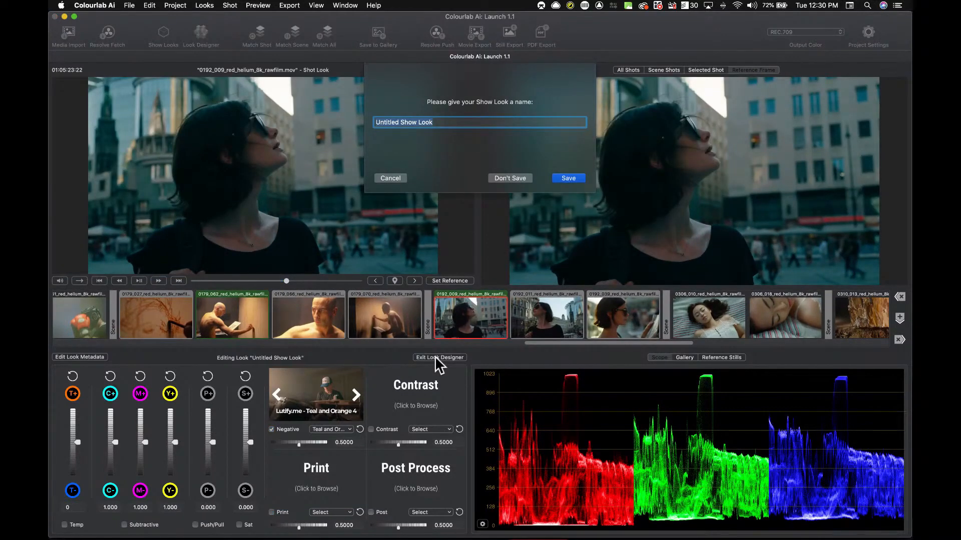
text(orange and teal 3)
key(Return)
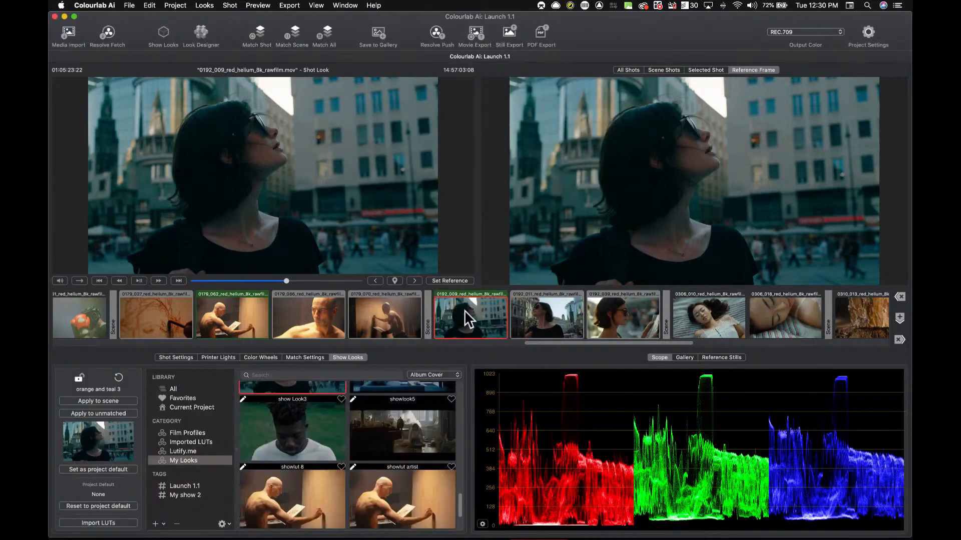
Step: Select the street shots and match them to the reference frame
click(550, 316)
click(476, 317)
key(shift+m)
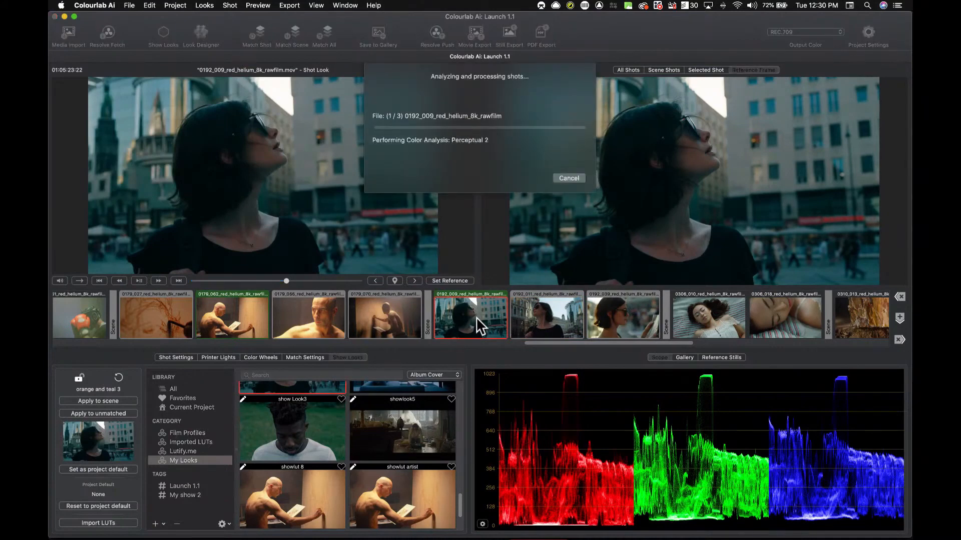
Step: Choose the Darkest frame for shot 0192_011 and match it again
click(396, 280)
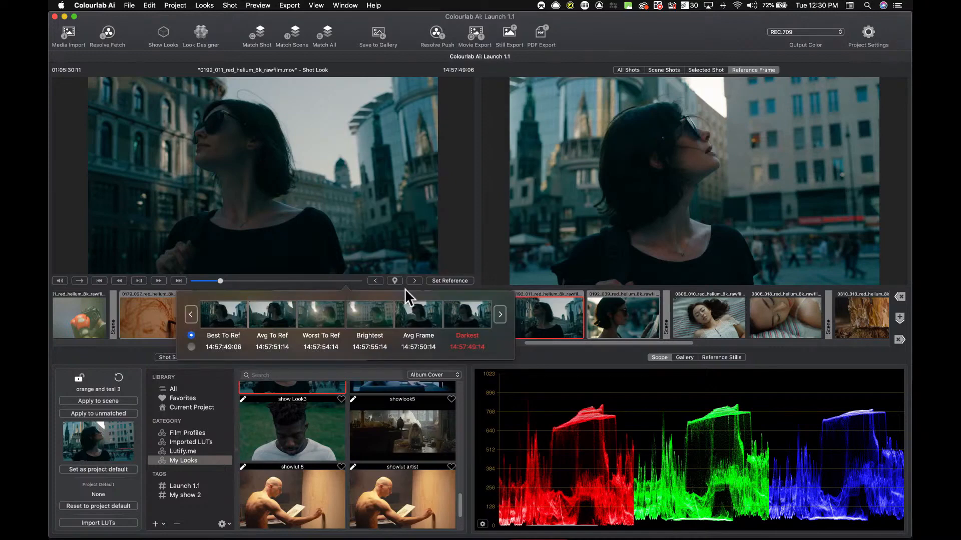
click(464, 317)
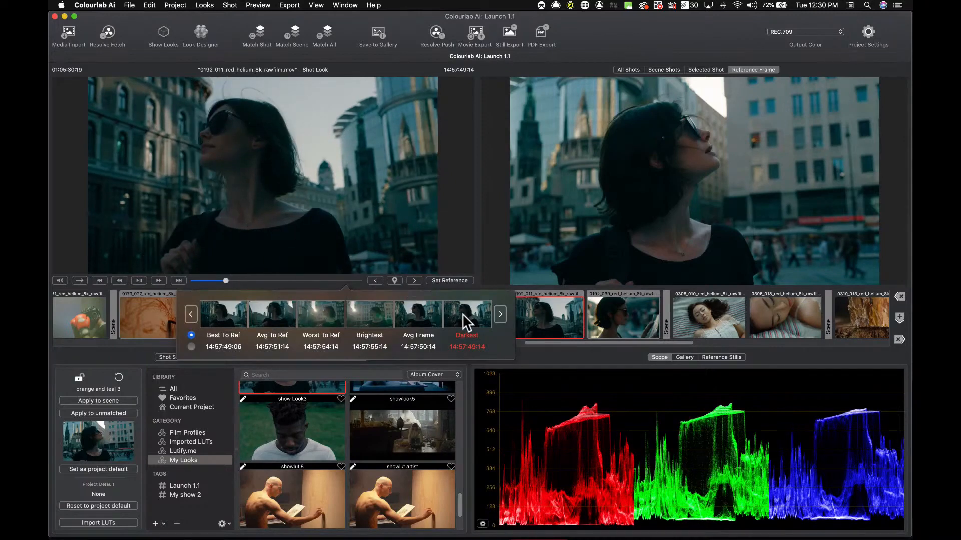
key(shift+m)
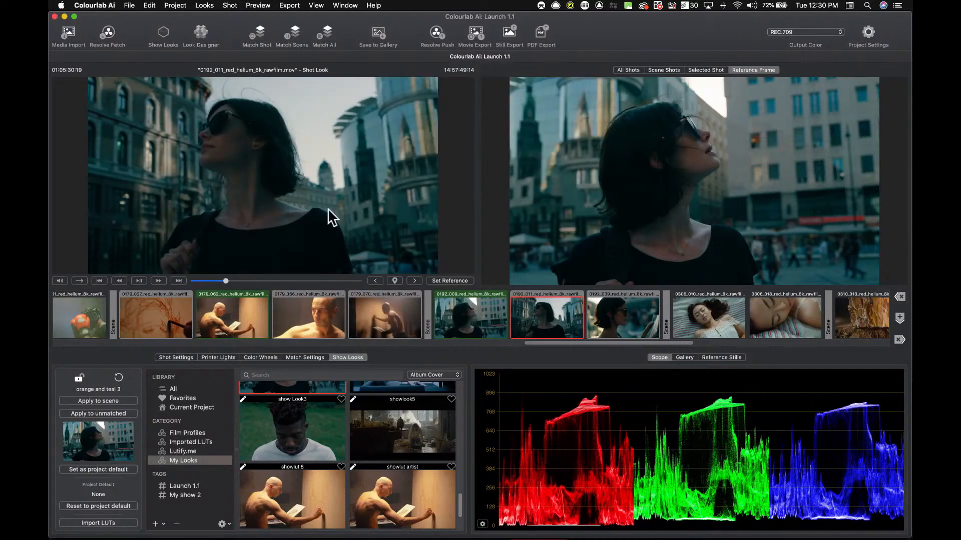
Step: Select shot 0192_039 and toggle its grade repeatedly to compare
click(612, 323)
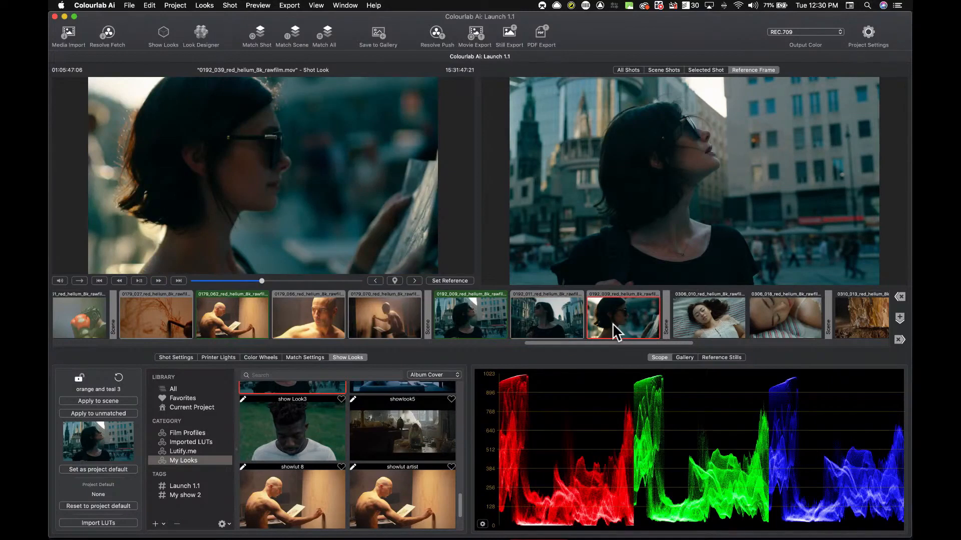
key(super+d)
key(super+d)
key(super+d)
key(super+d)
Step: Reset shot 0192_009 to its default grade
click(458, 320)
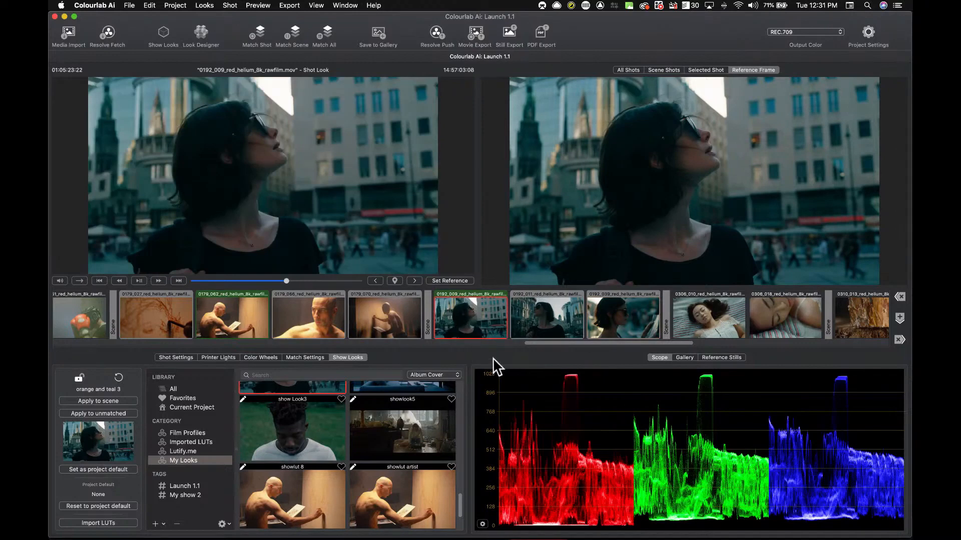
right_click(455, 305)
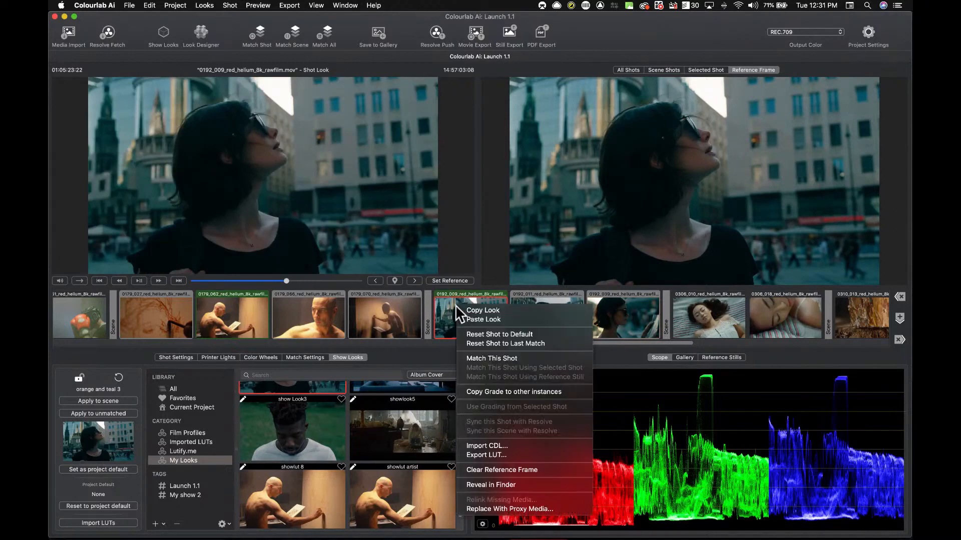
click(483, 334)
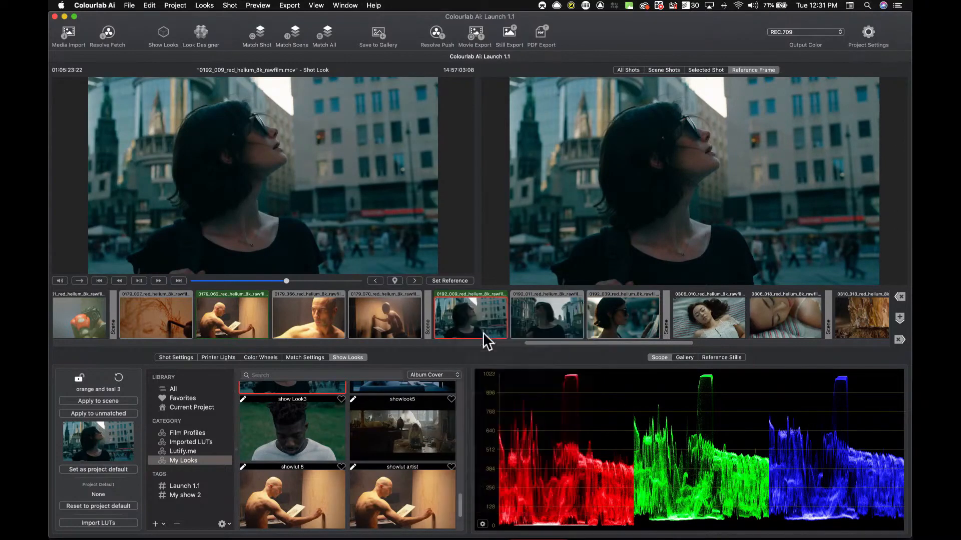
Step: Set the output color to REDWGRGB LOG3G10
click(784, 33)
click(798, 40)
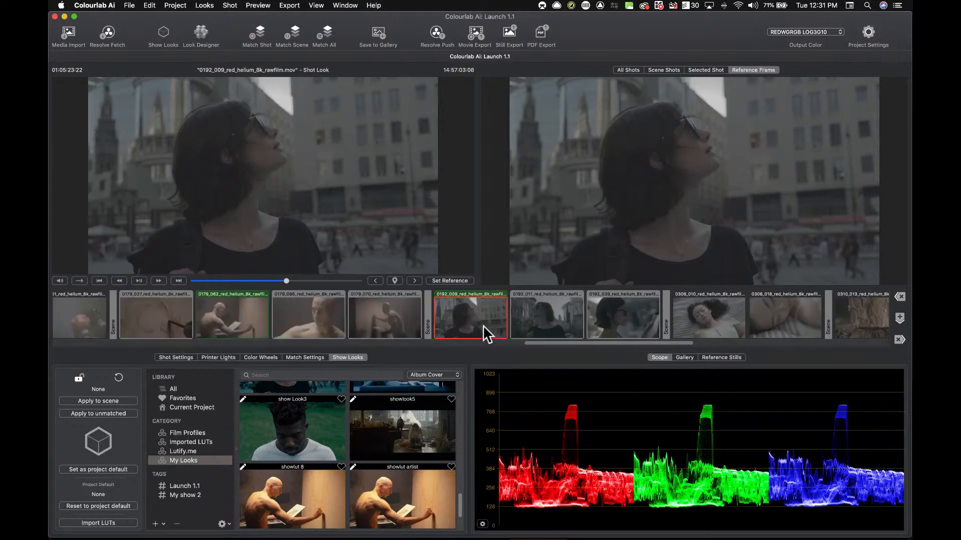
Step: Export a still image of the current shot to the Desktop
click(509, 33)
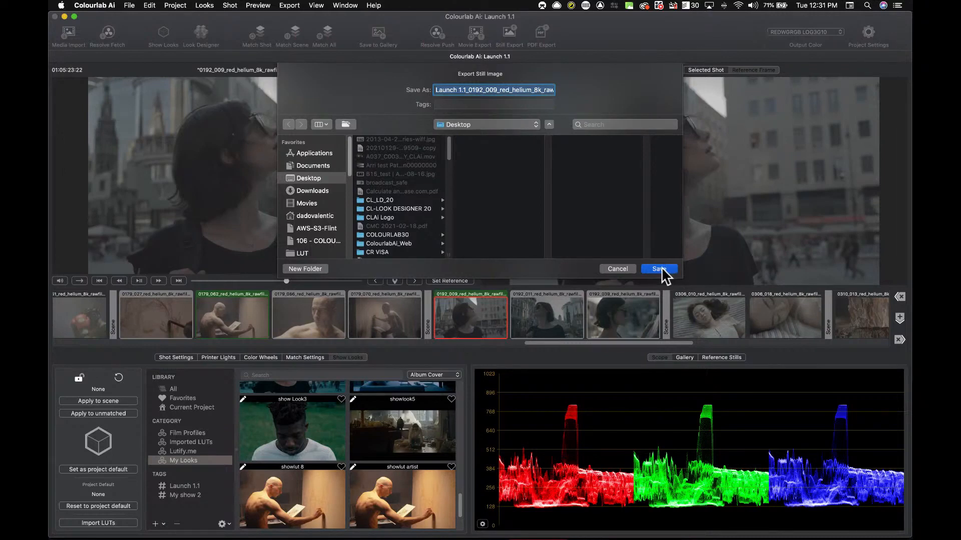
click(659, 269)
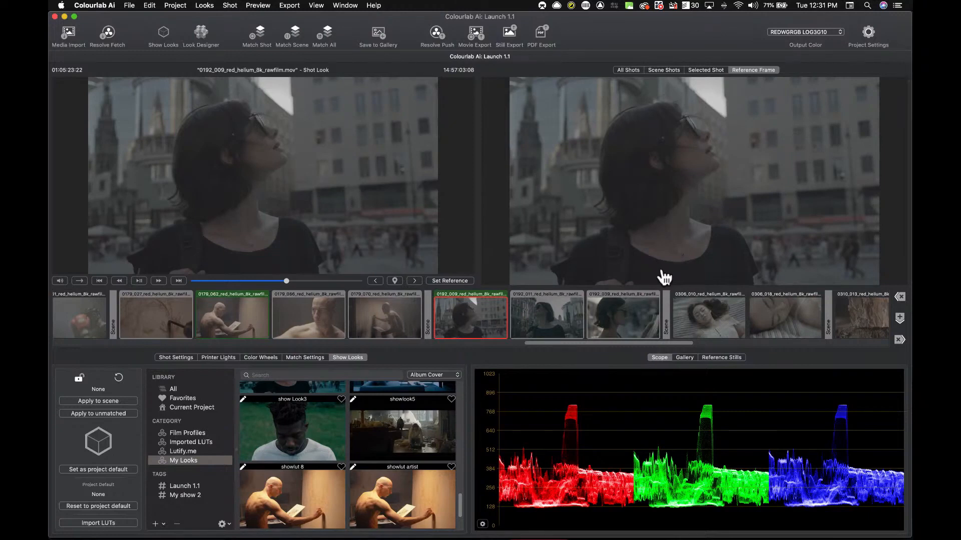
Step: Switch to Chrome, open the Lutify.me LUTs Previewer tab and load the exported still image
key(super+Tab)
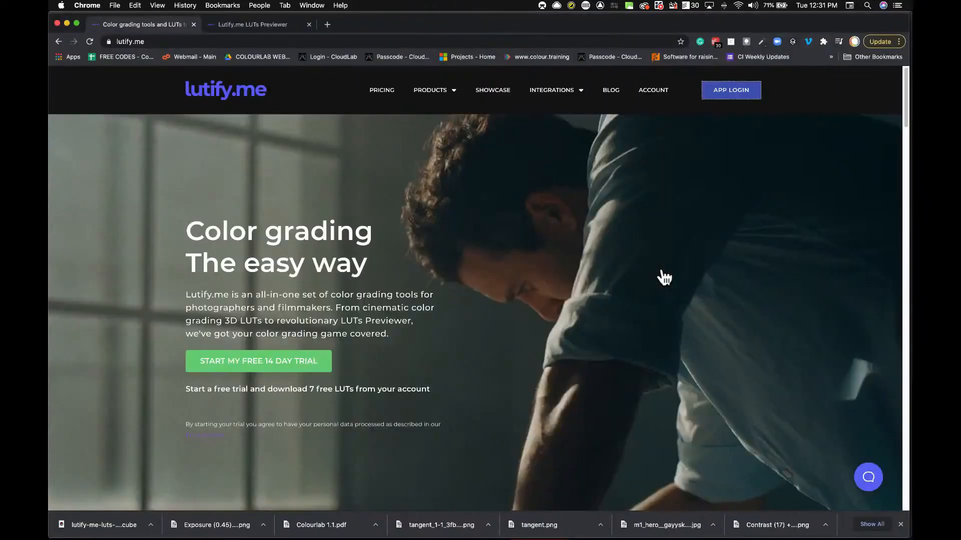
click(253, 27)
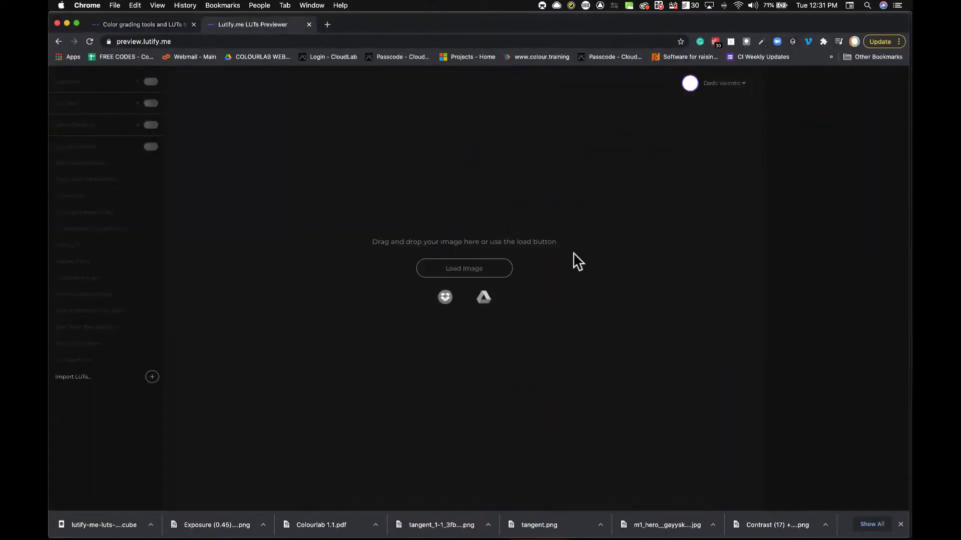
click(465, 275)
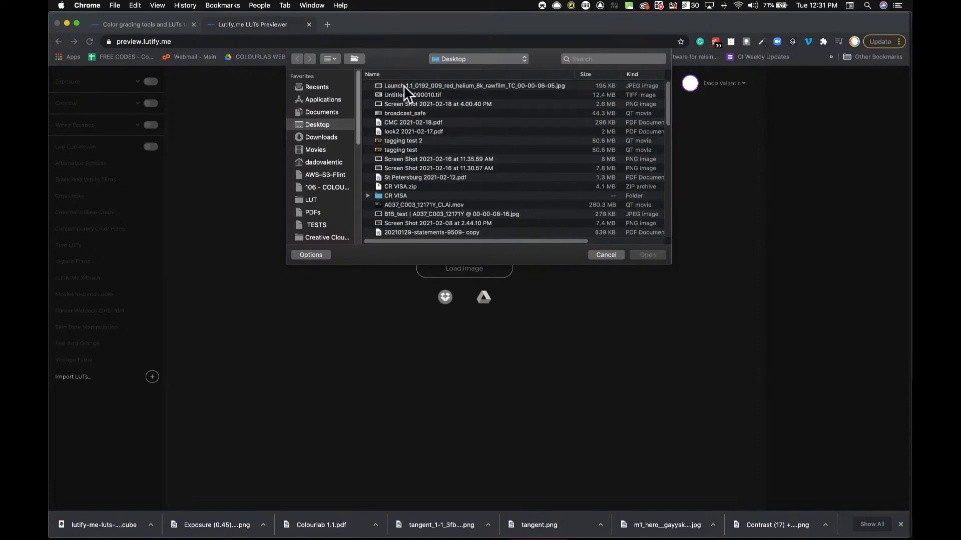
click(404, 86)
click(645, 254)
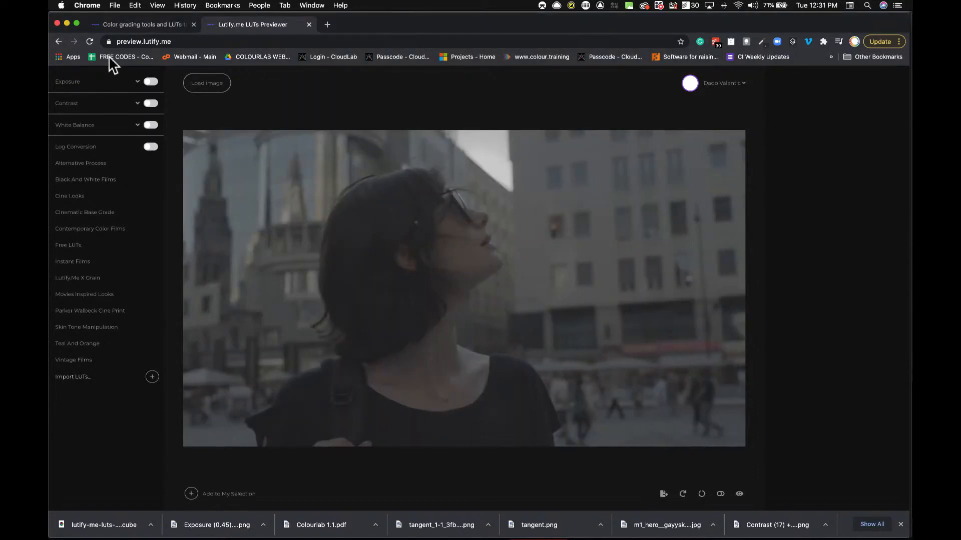
Step: Apply the Log Conversion LUT REDWideGamutRGB Log3G10 to Rec709
click(78, 150)
scroll(832, 385, down, 10)
scroll(832, 378, down, 5)
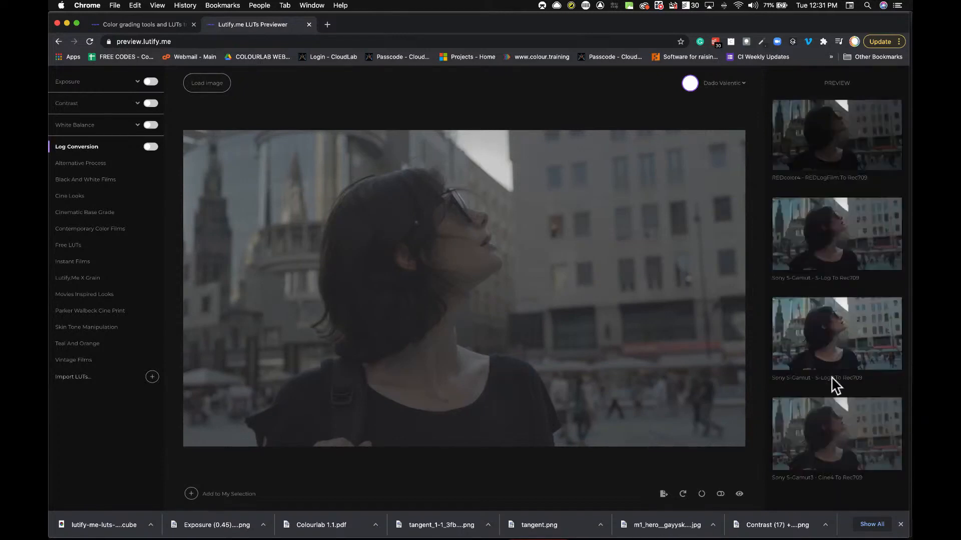
scroll(833, 387, up, 5)
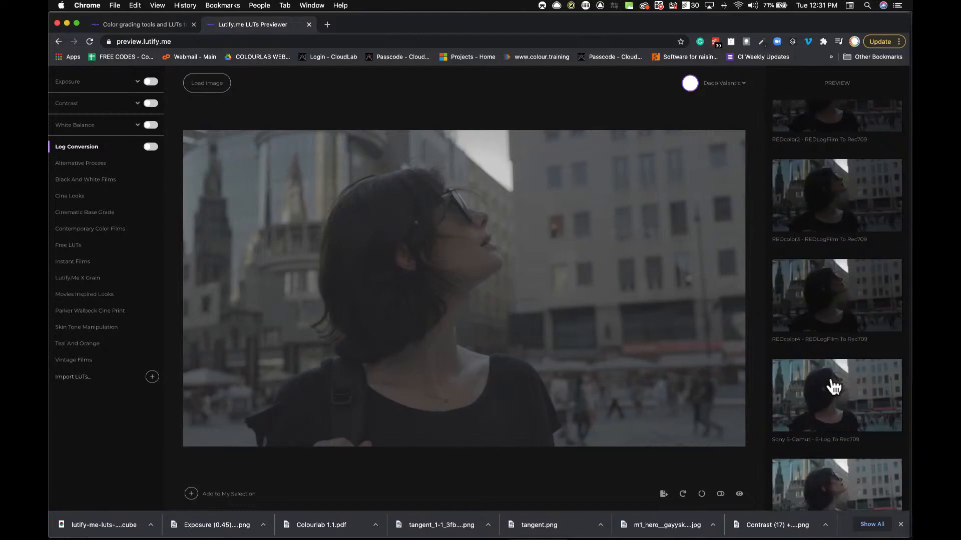
scroll(833, 386, up, 4)
click(811, 145)
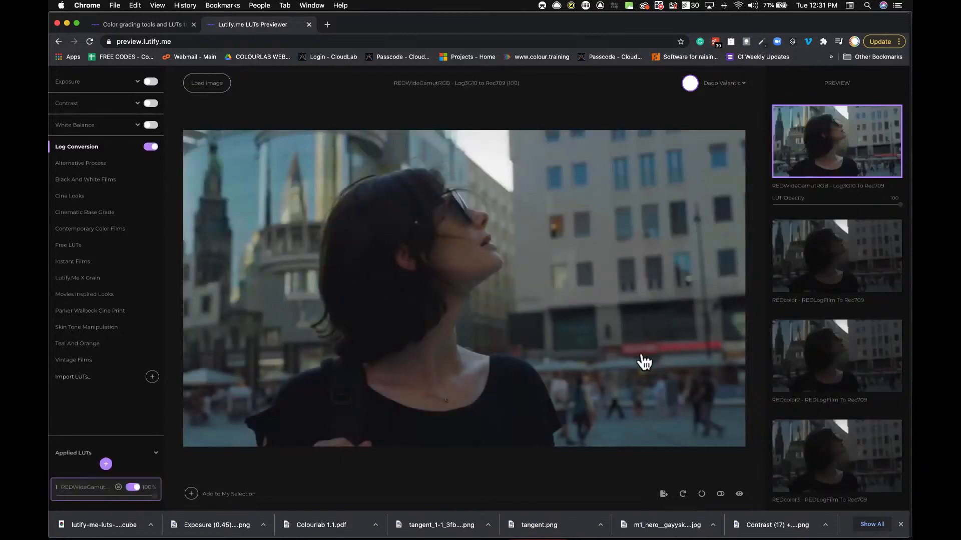
Step: Add a second LUT layer with the Instant Films IF-Graffias look and set exposure to 0.33
click(105, 464)
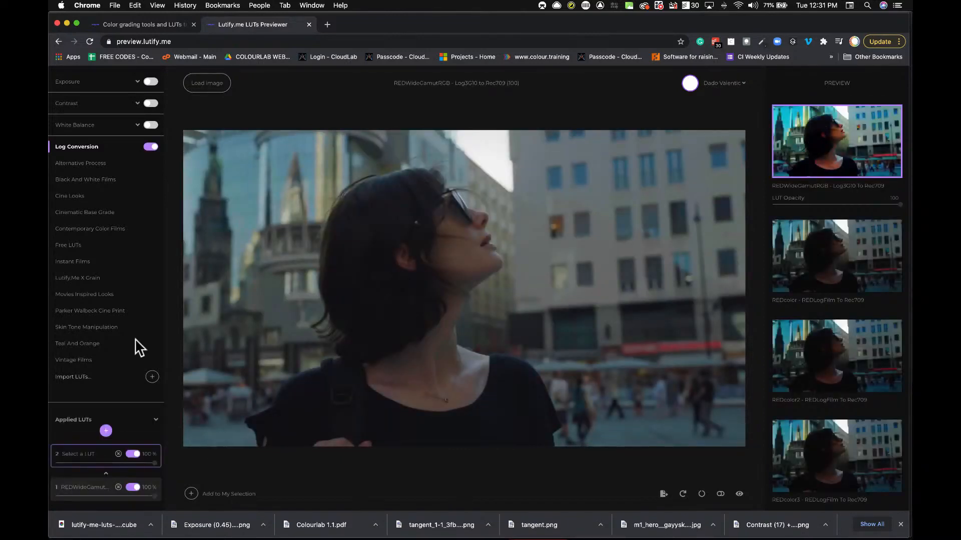
click(74, 262)
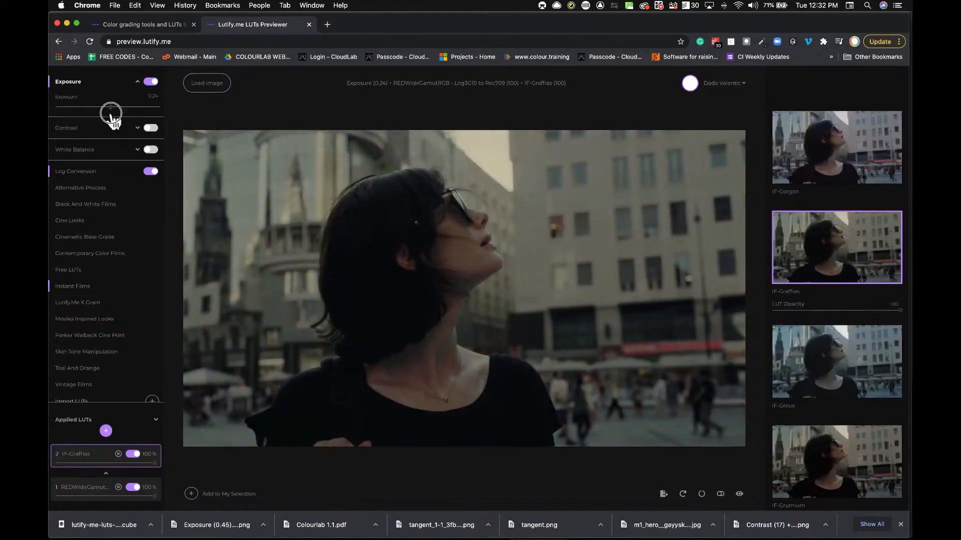
drag(110, 109, 111, 112)
Step: Save the current preview image and export the combined LUT
click(664, 496)
click(639, 461)
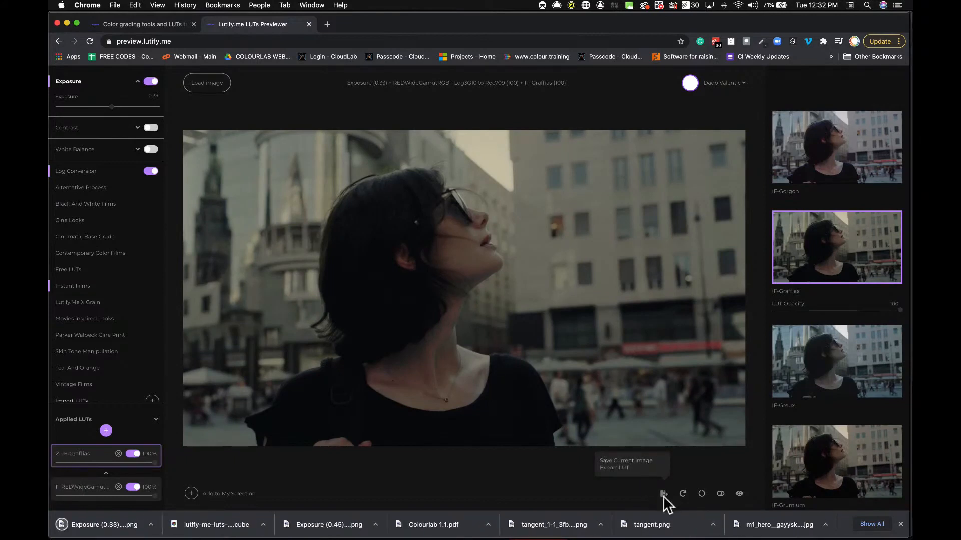
click(616, 468)
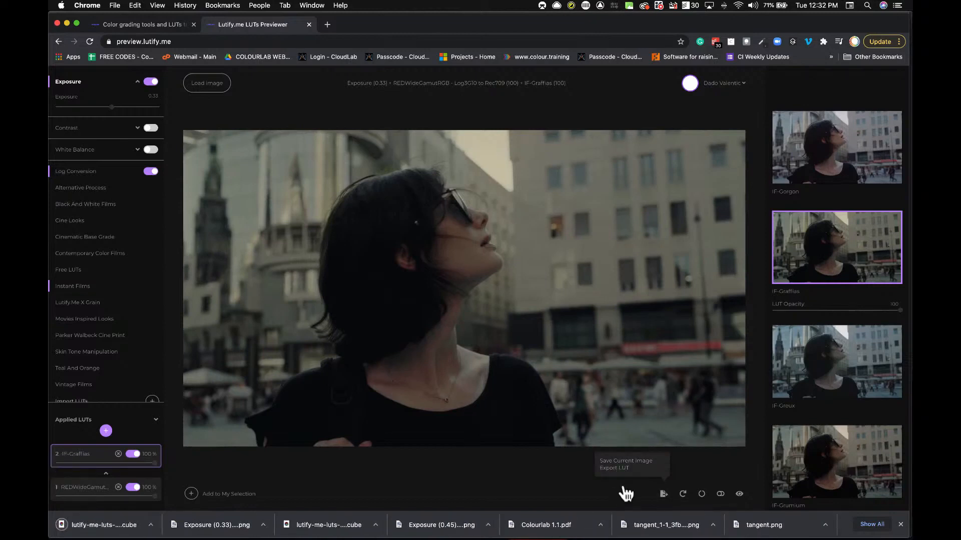
Step: Switch back to Colourlab Ai, start importing the downloaded lutify.me LUT cube and add the note retro
key(super+Tab)
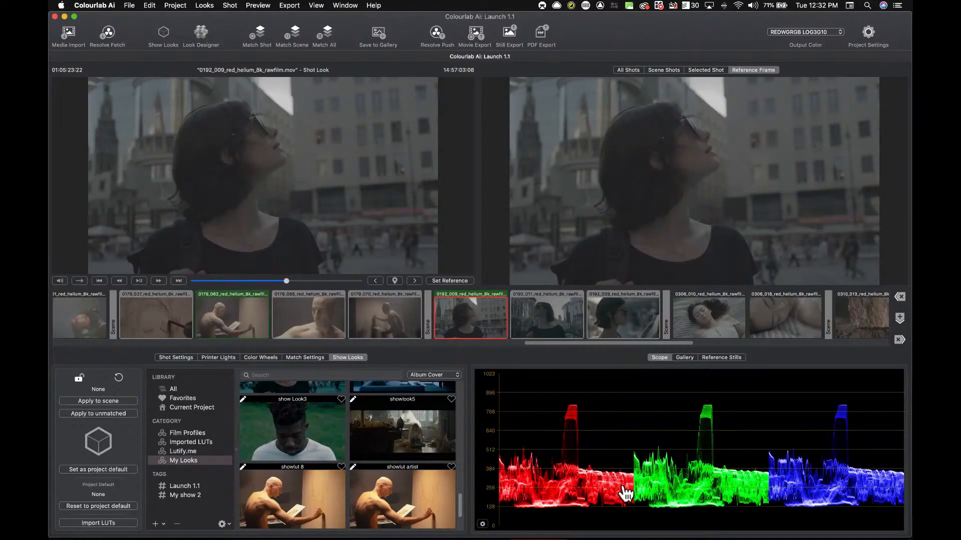
click(92, 525)
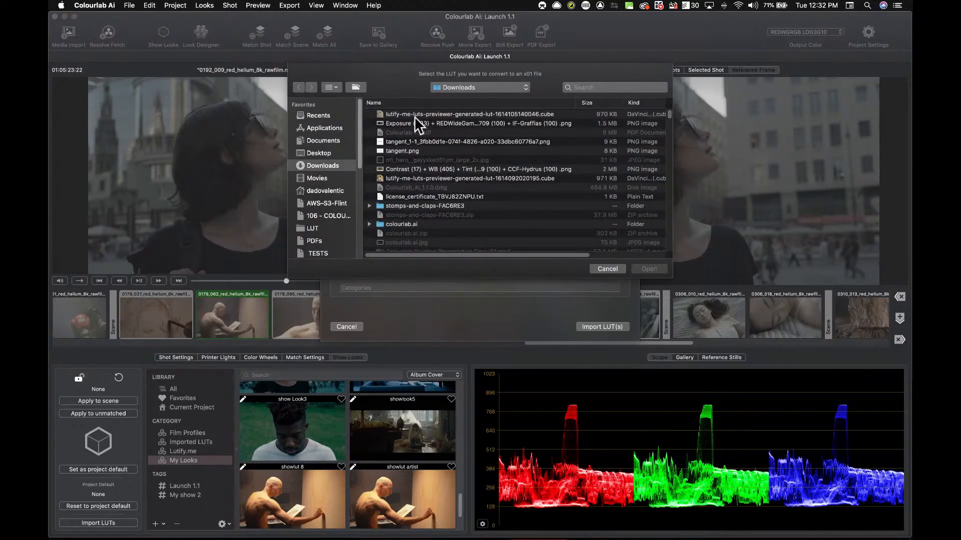
click(415, 115)
click(649, 268)
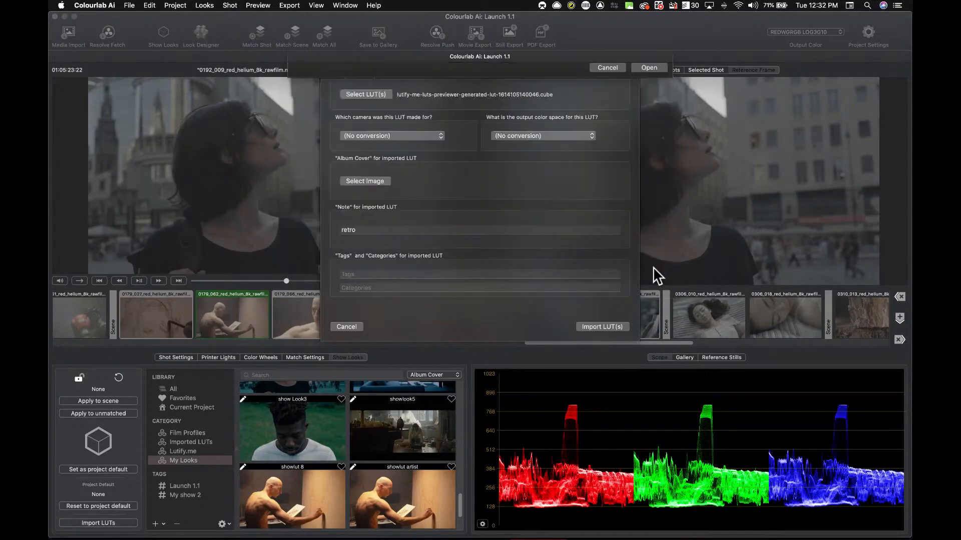
text(retro)
Step: Set the LUT's camera to REDWGRGB-LOG3G10 (IPP2) and its output color space to 709
click(434, 137)
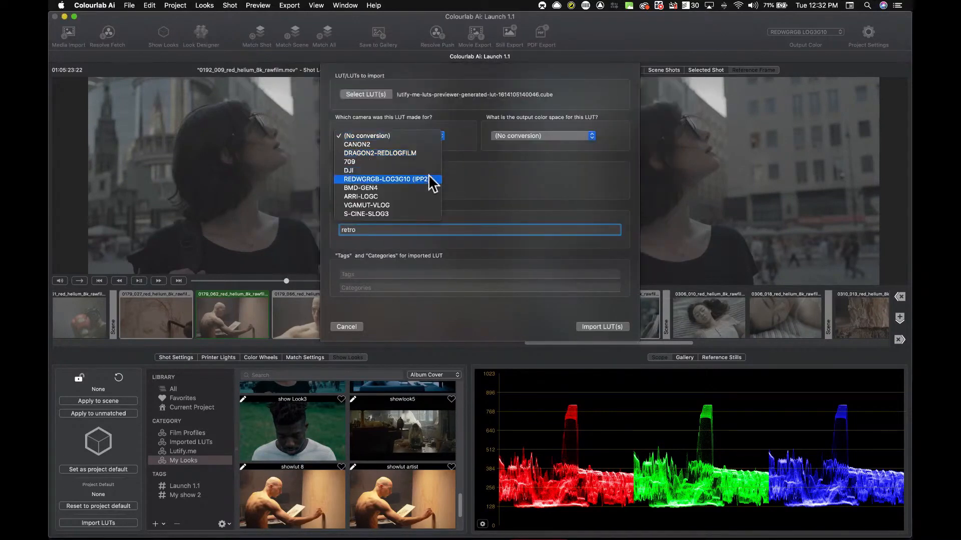
click(534, 146)
click(533, 143)
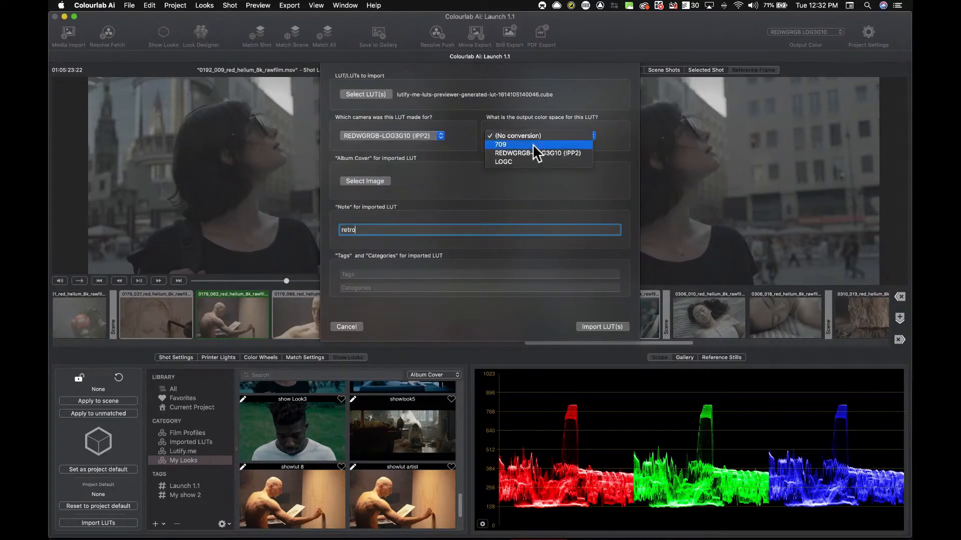
click(532, 145)
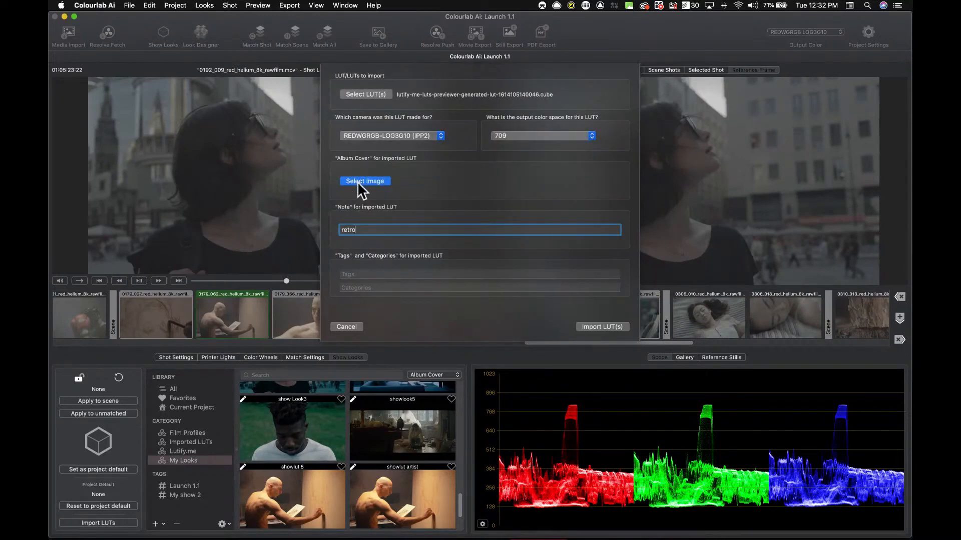
Step: Use the exported Exposure (0.33) PNG as the album cover and set the note to retro 3
click(358, 184)
click(416, 124)
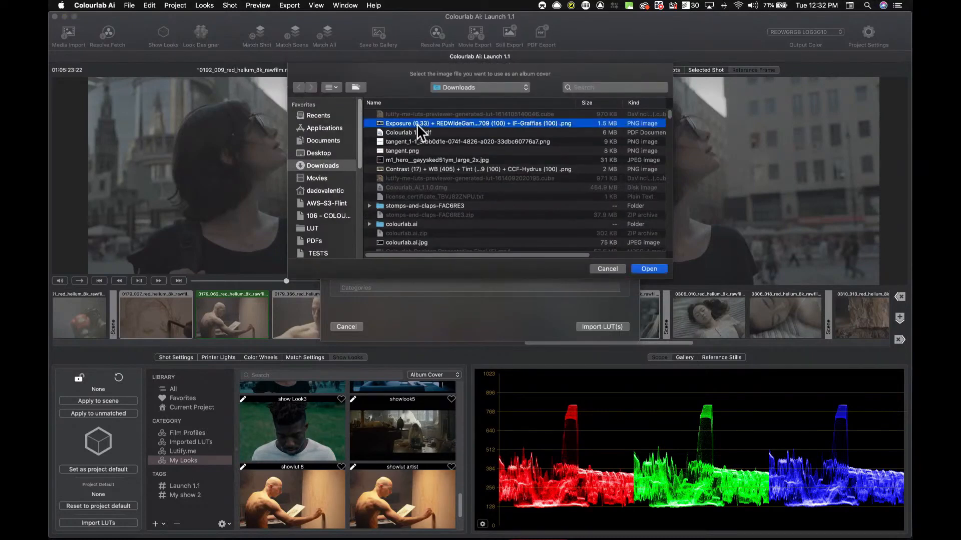
click(646, 271)
text(retro 3)
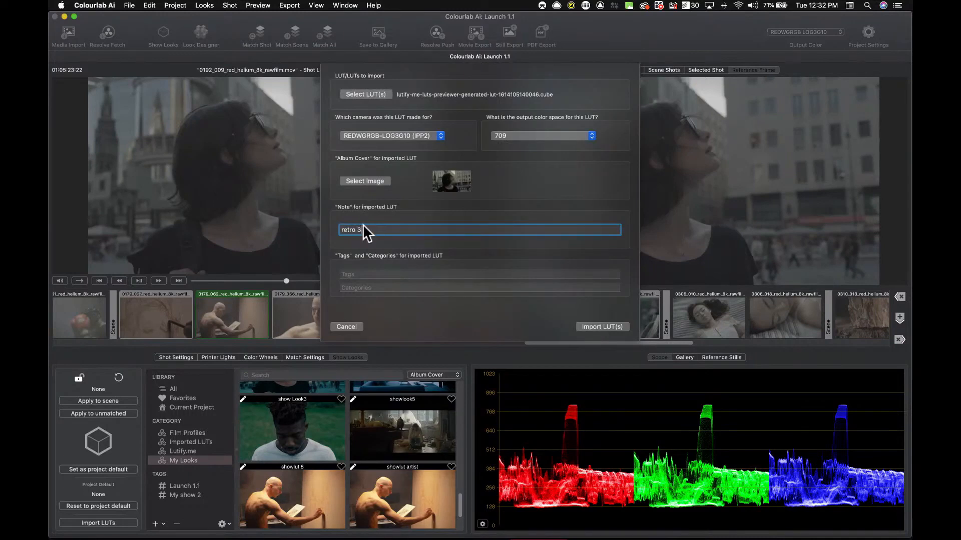
Step: Finish importing the LUT and switch the output color to REC.709
click(614, 326)
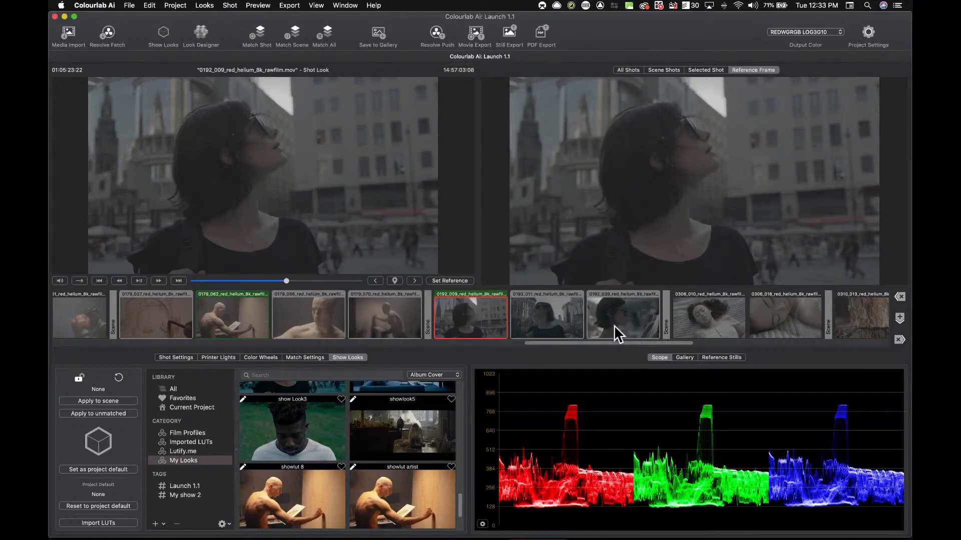
click(824, 31)
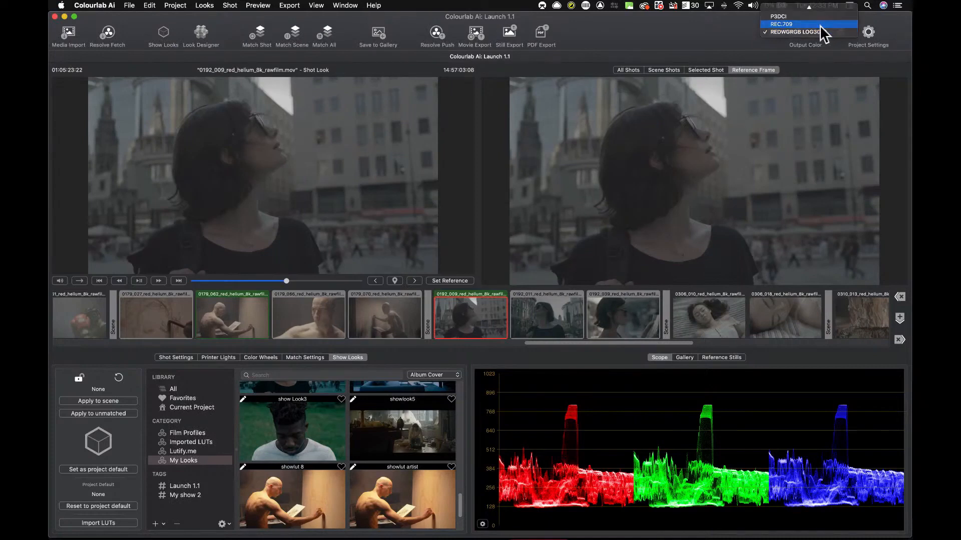
click(820, 26)
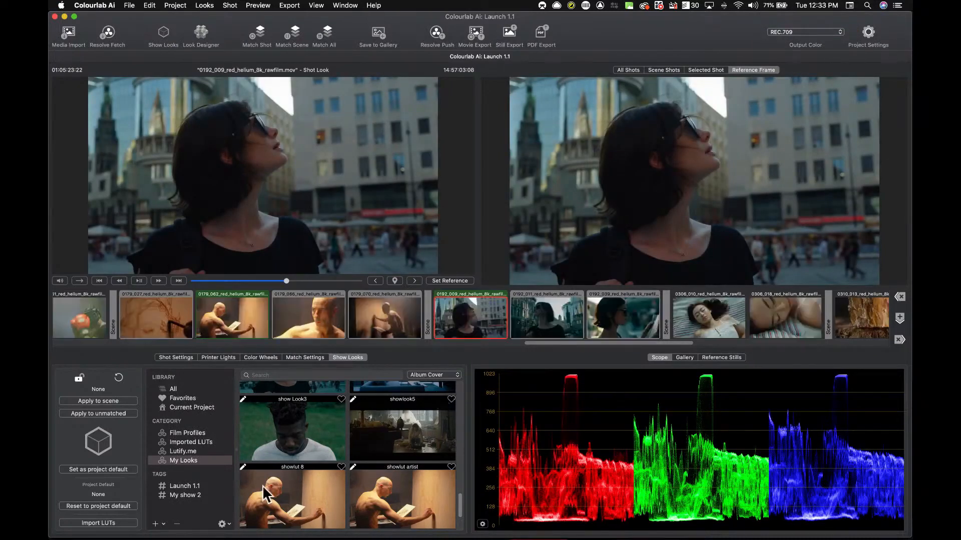
Step: Apply the newly imported lutify.me LUT from Imported LUTs to the current shot and preview it full screen
click(202, 441)
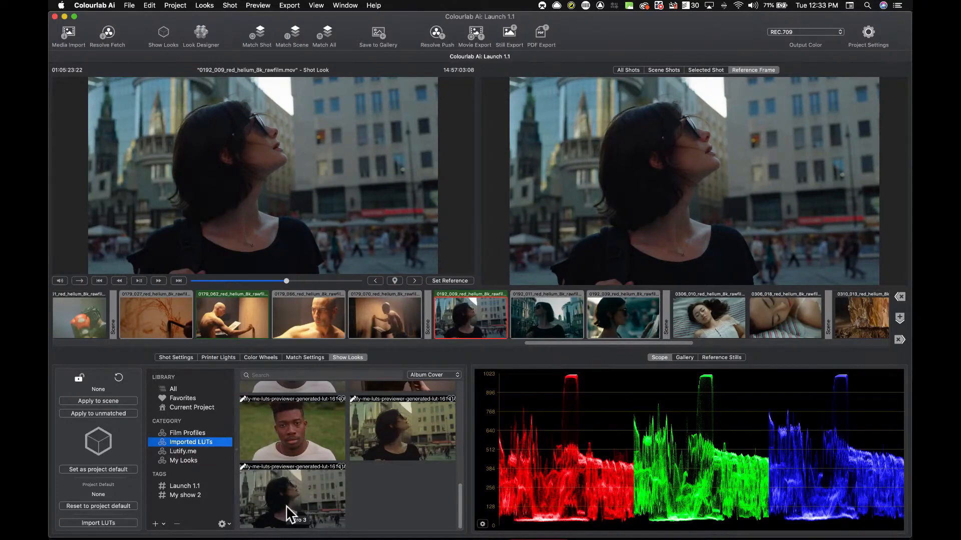
click(286, 505)
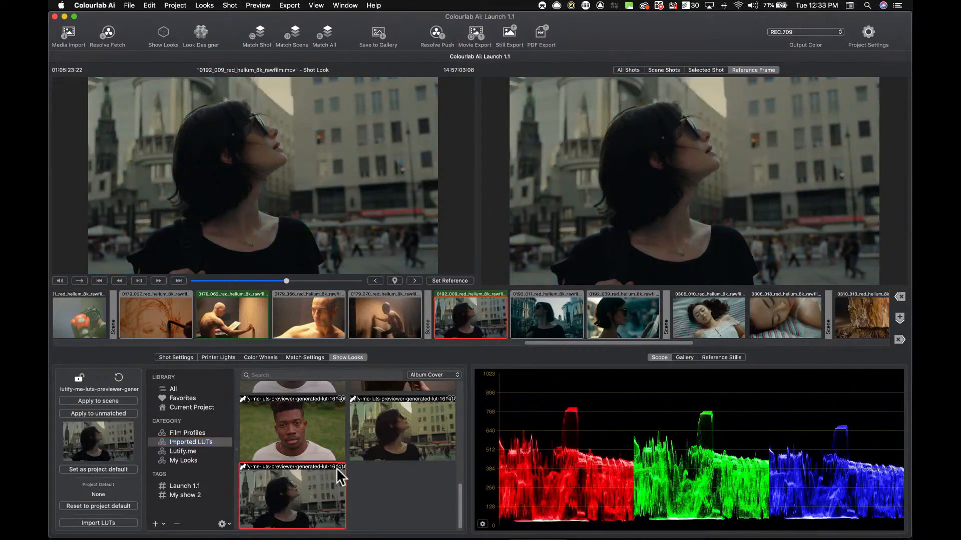
key(super+f)
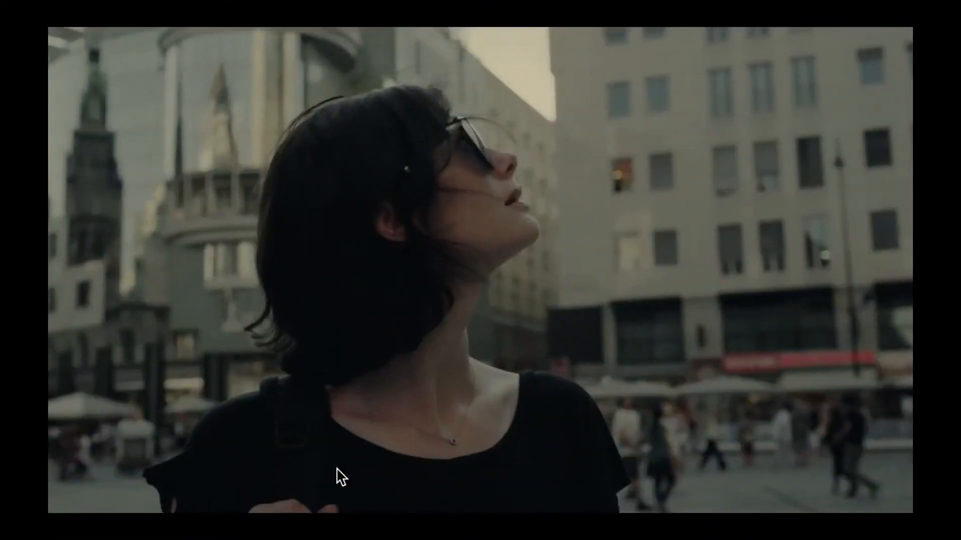
Step: Leave full screen and select the next shot, 0192_011, in the timeline
key(Escape)
click(469, 311)
key(super+shift+m)
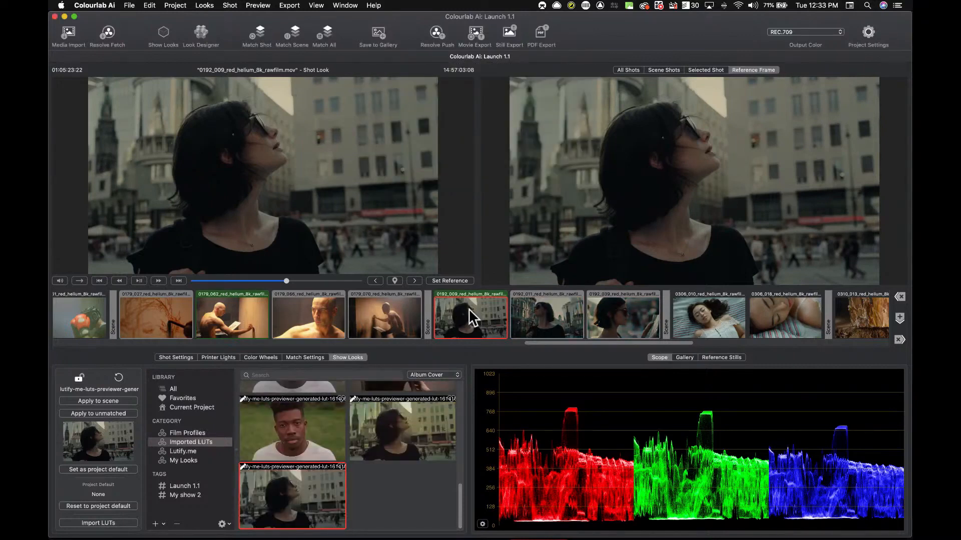
click(557, 323)
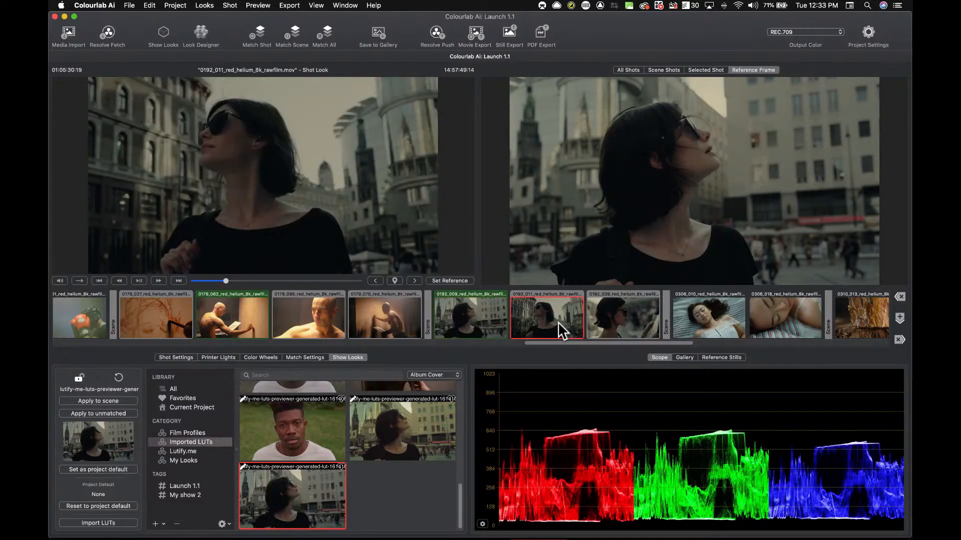